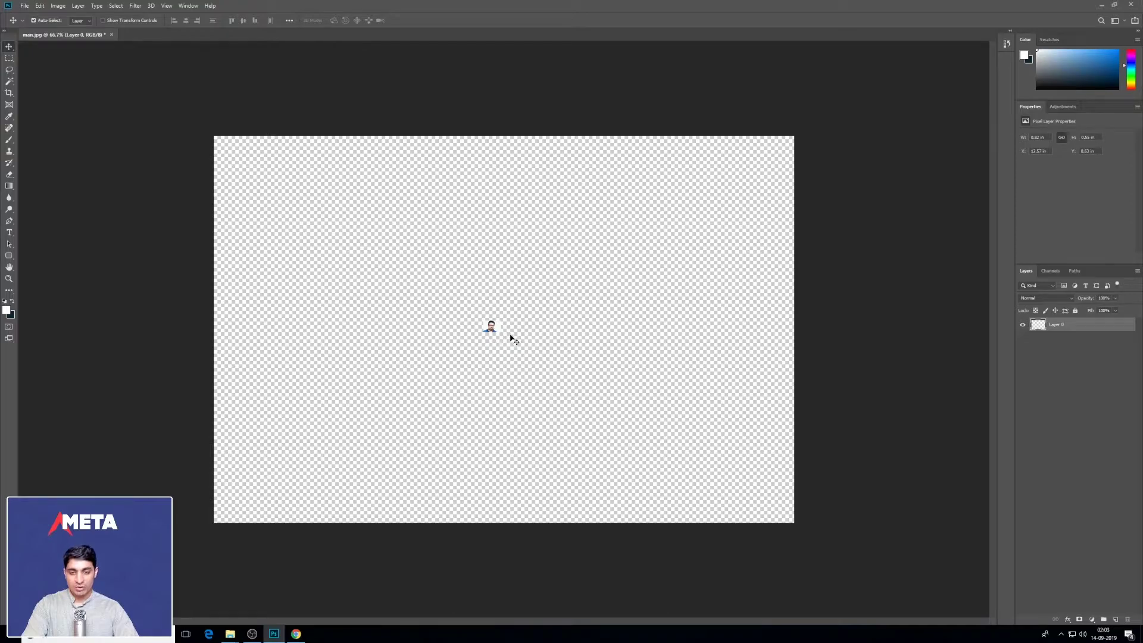
- Scale the shrunken photo layer back up until it nearly fills the canvas
{"action": "left_click_drag", "start_coordinate": [501, 320], "coordinate": [793, 182]}
{"action": "left_click_drag", "start_coordinate": [484, 334], "coordinate": [252, 523]}
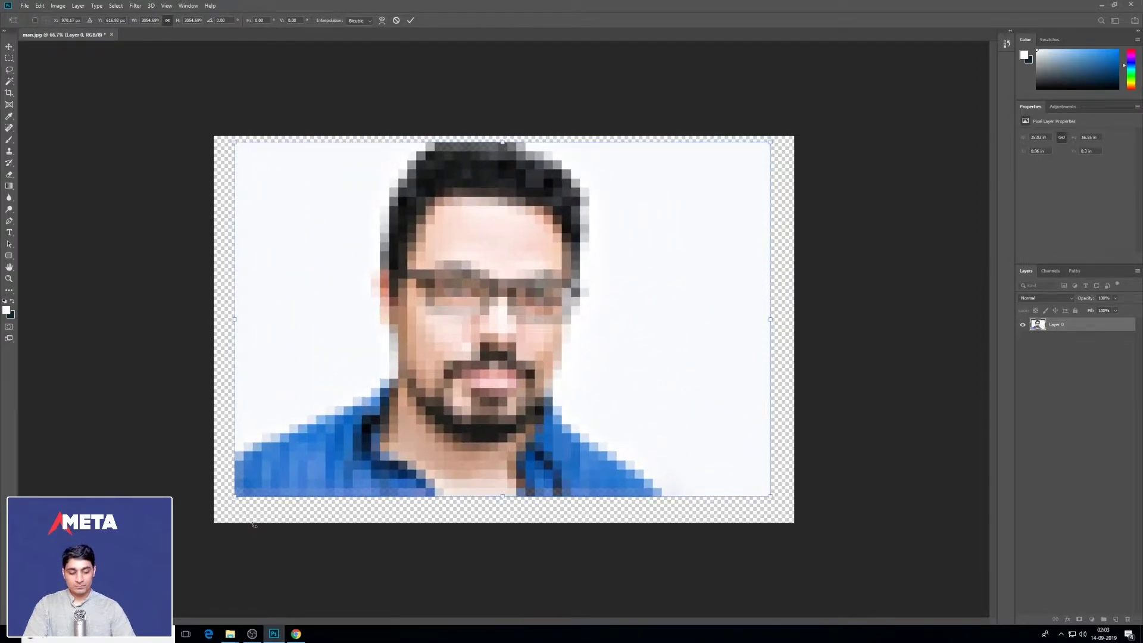
{"action": "key", "text": "Return"}
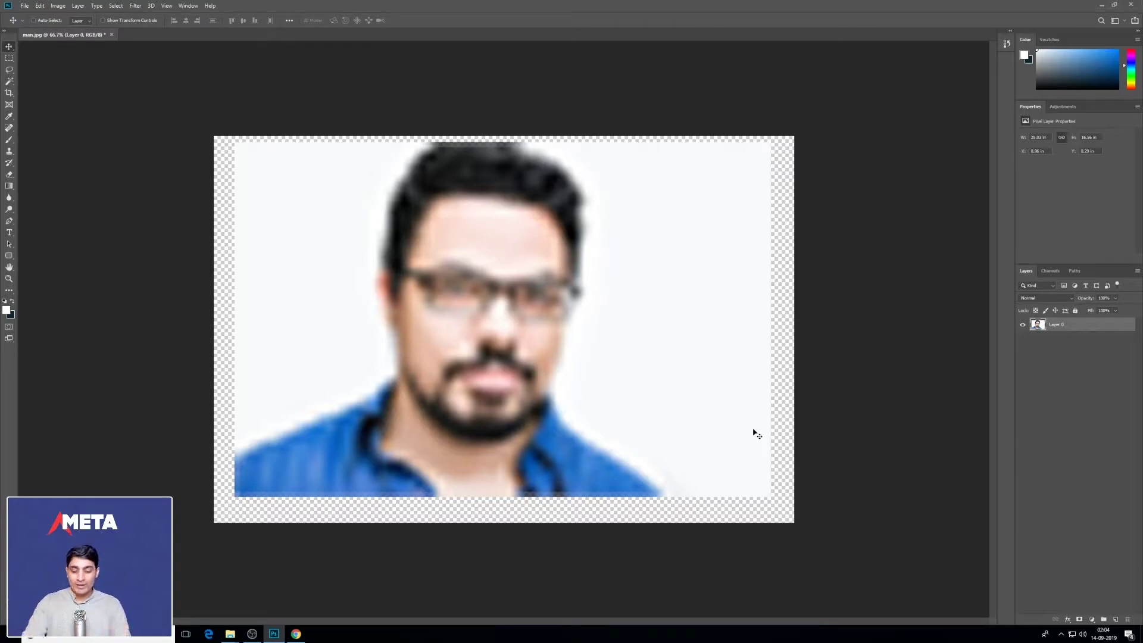
- Close the resized man.jpg without saving its changes and reopen the original man.jpg from the Desktop
{"action": "left_click", "coordinate": [24, 7]}
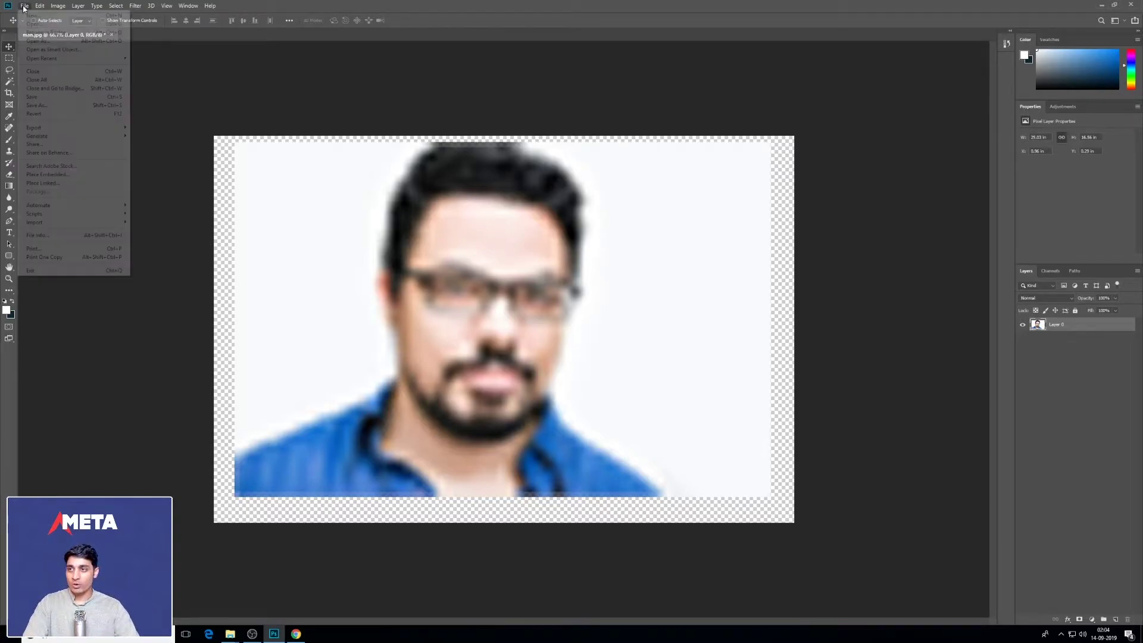
{"action": "left_click", "coordinate": [36, 25]}
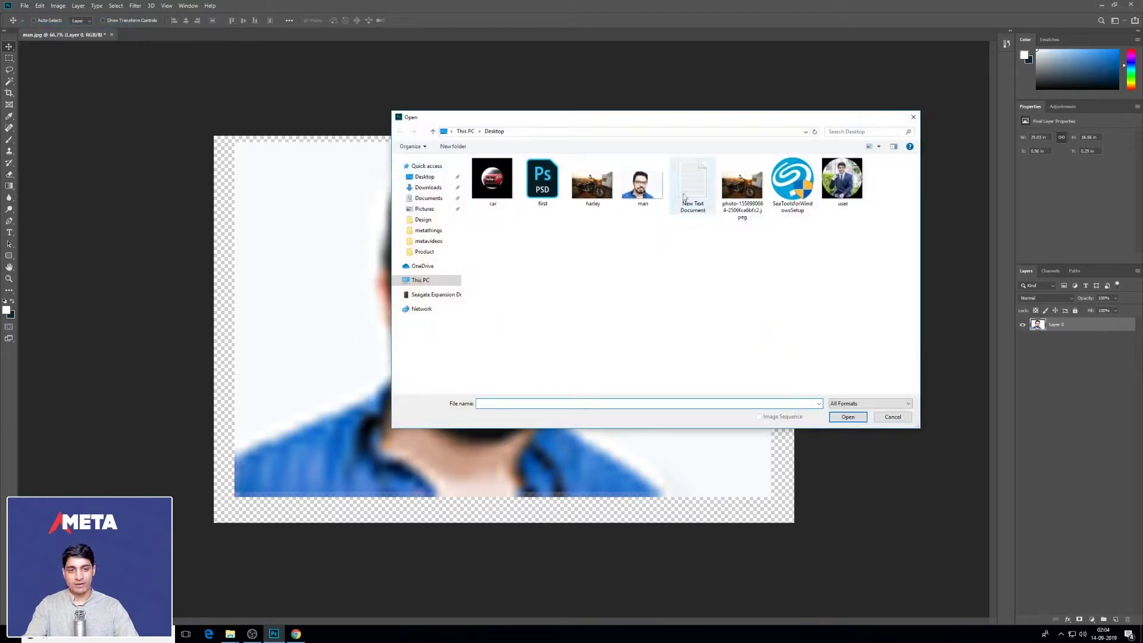
{"action": "double_click", "coordinate": [649, 185]}
{"action": "left_click", "coordinate": [111, 34]}
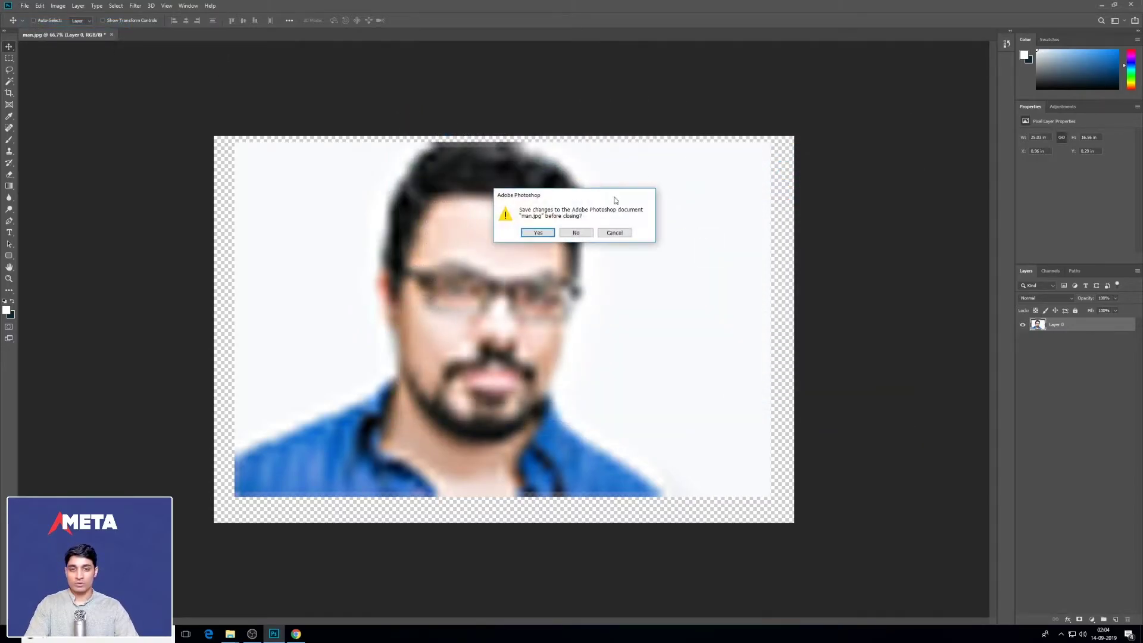
{"action": "left_click", "coordinate": [572, 232]}
{"action": "left_click", "coordinate": [27, 6]}
{"action": "left_click", "coordinate": [36, 25]}
{"action": "double_click", "coordinate": [641, 182]}
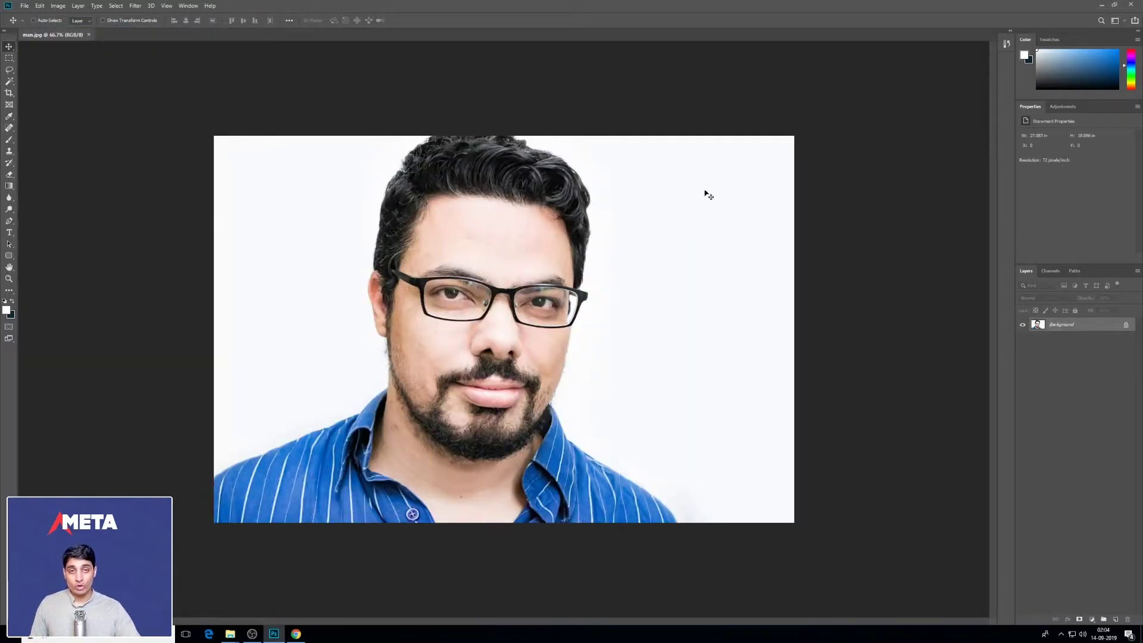
- Unlock the Background layer of the photo and convert it to a smart object
{"action": "left_click", "coordinate": [1125, 325]}
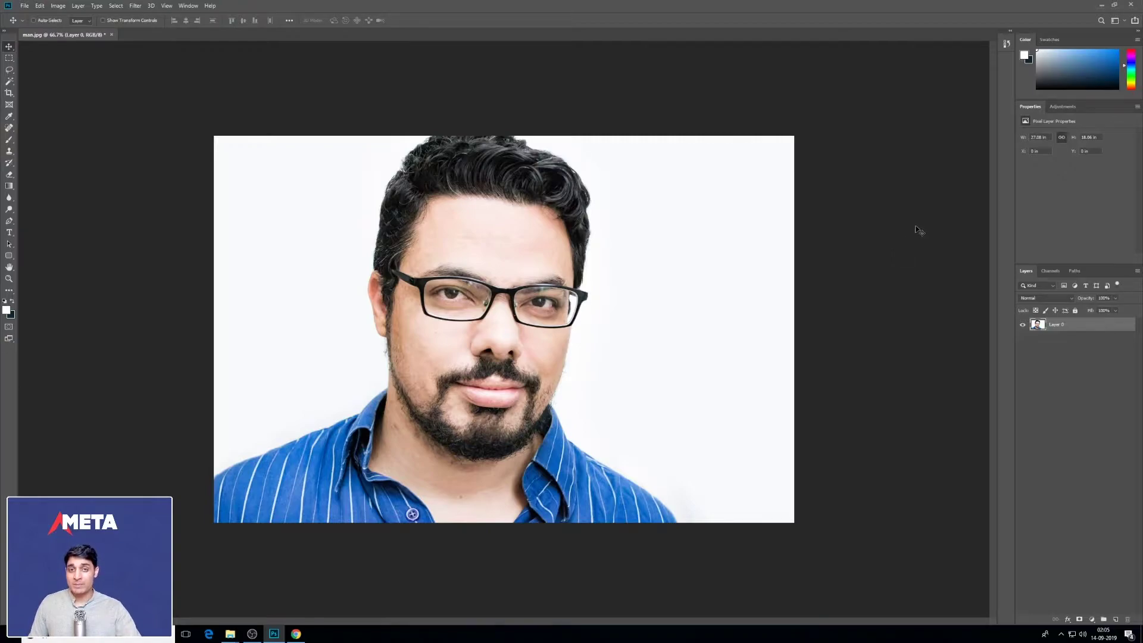
{"action": "right_click", "coordinate": [1069, 327]}
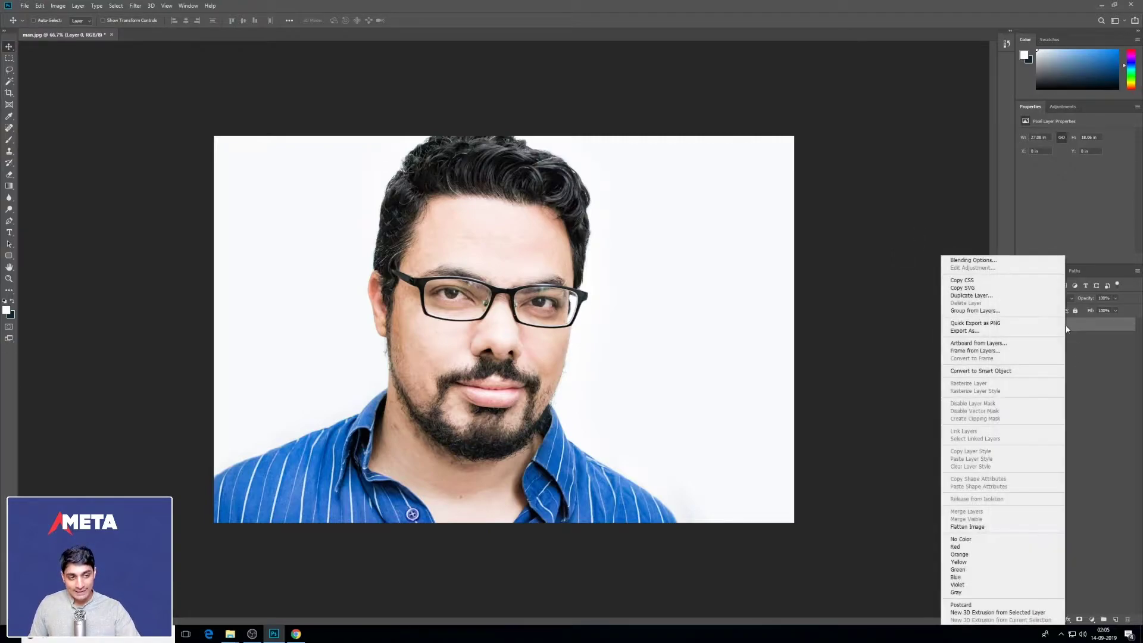
{"action": "left_click", "coordinate": [1015, 372]}
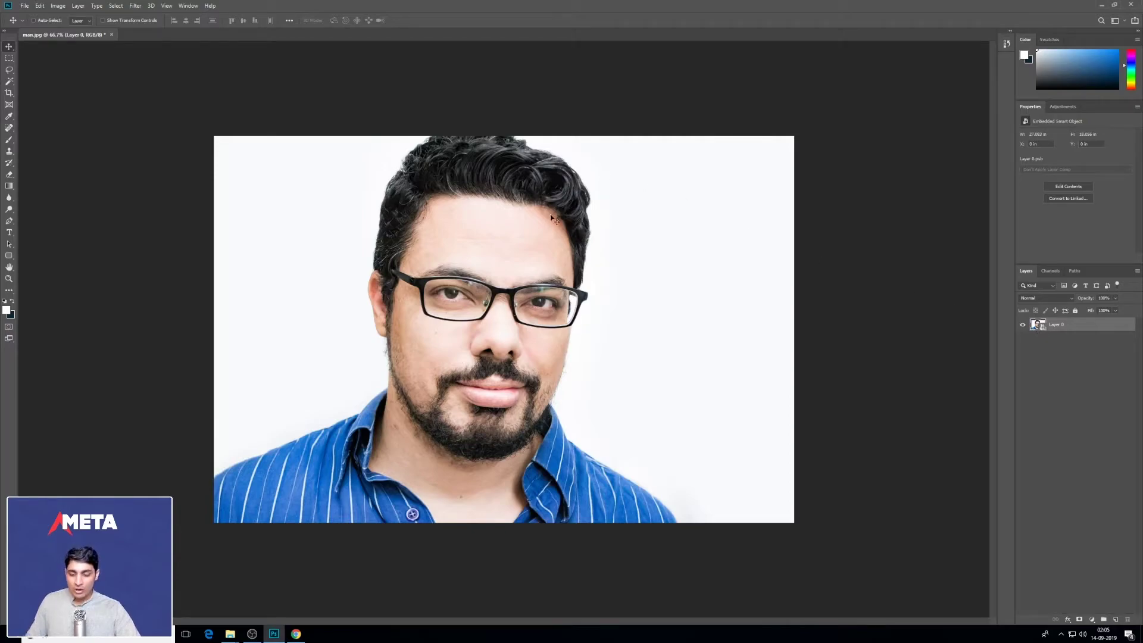
- Shrink the smart object to about 2.47% in the canvas's lower-left corner and scale it back up to nearly fill the canvas
{"action": "key", "text": "ctrl+t"}
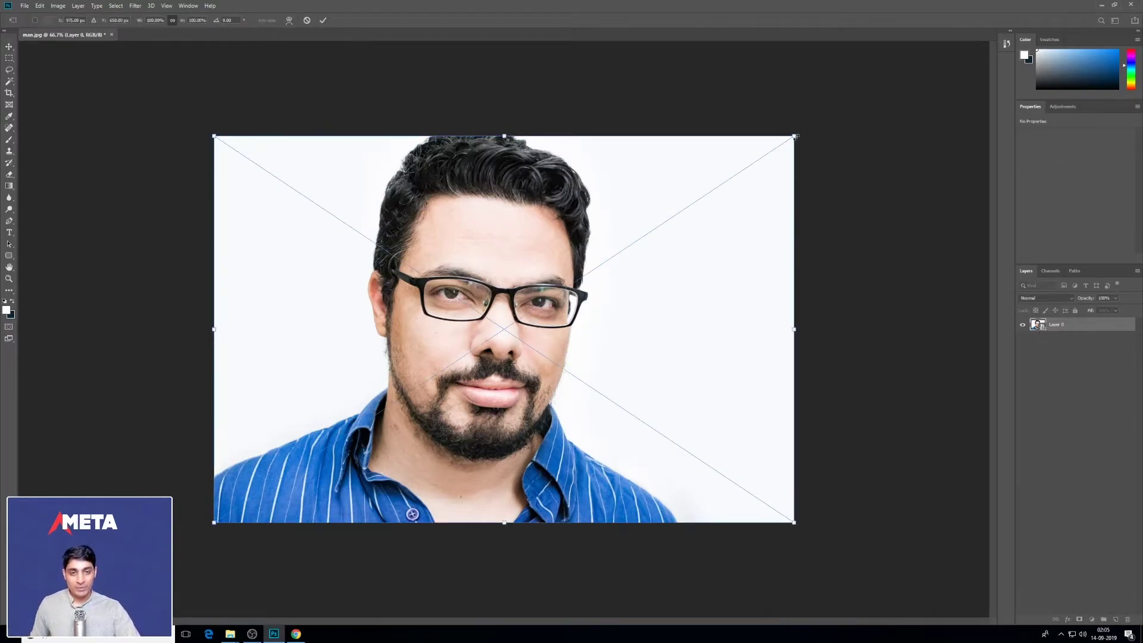
{"action": "left_click_drag", "start_coordinate": [796, 137], "coordinate": [230, 511]}
{"action": "key", "text": "Return"}
{"action": "key", "text": "ctrl+t"}
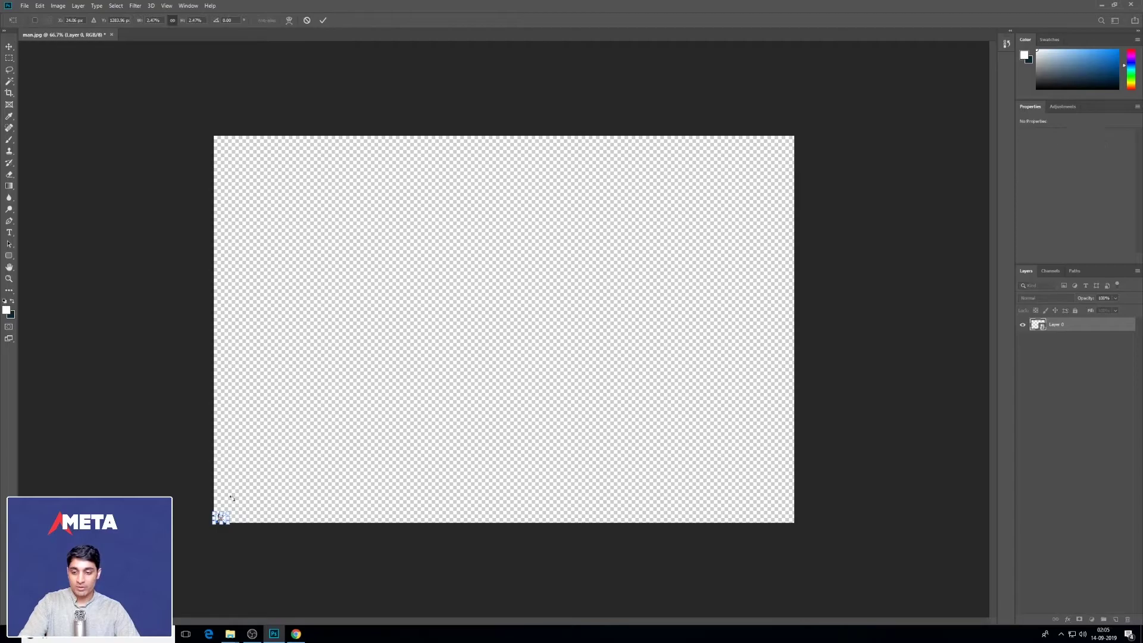
{"action": "left_click_drag", "start_coordinate": [232, 511], "coordinate": [813, 191]}
{"action": "key", "text": "Return"}
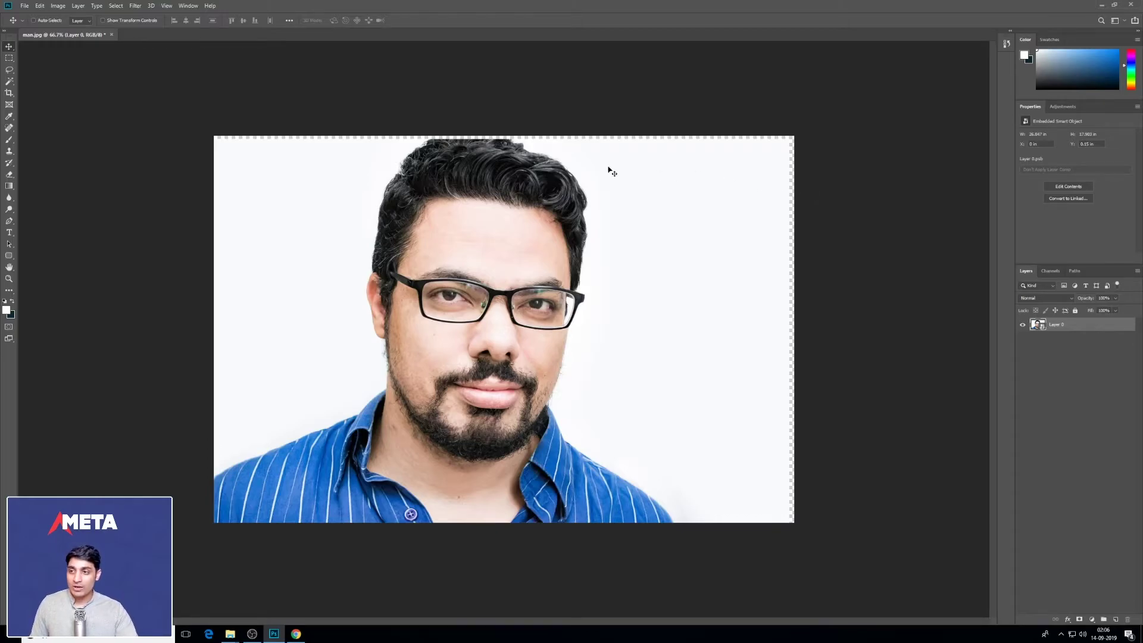
- Set the foreground color to bright blue and try to paint on the smart object with the Brush, declining to rasterize it
{"action": "left_click", "coordinate": [9, 139]}
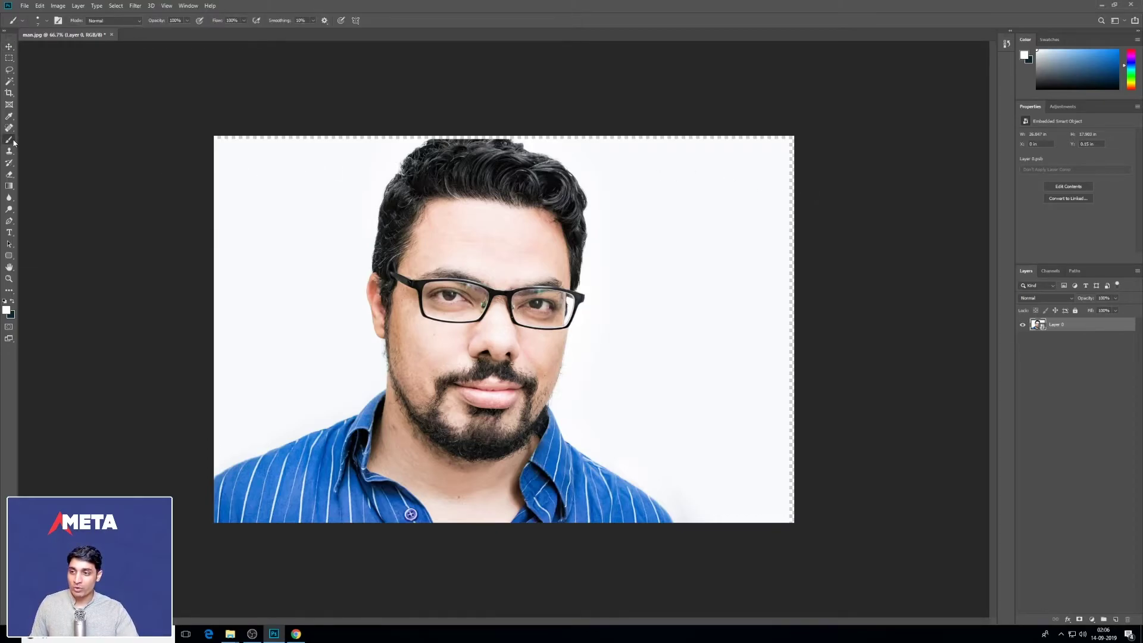
{"action": "left_click", "coordinate": [6, 310]}
{"action": "left_click", "coordinate": [982, 232]}
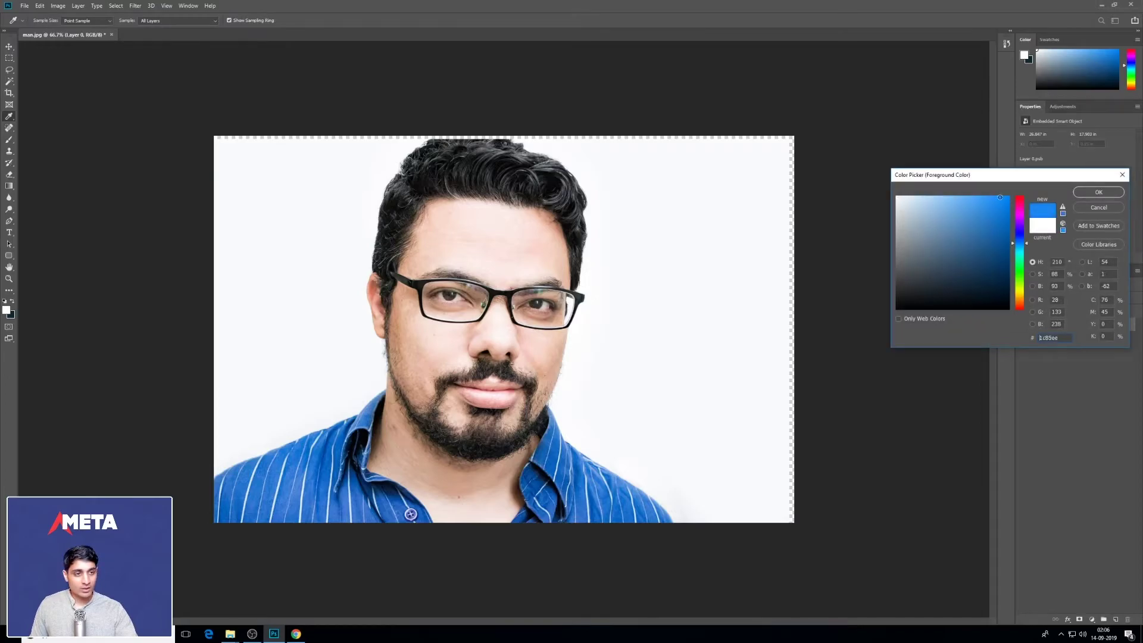
{"action": "left_click", "coordinate": [1106, 192]}
{"action": "left_click", "coordinate": [451, 242]}
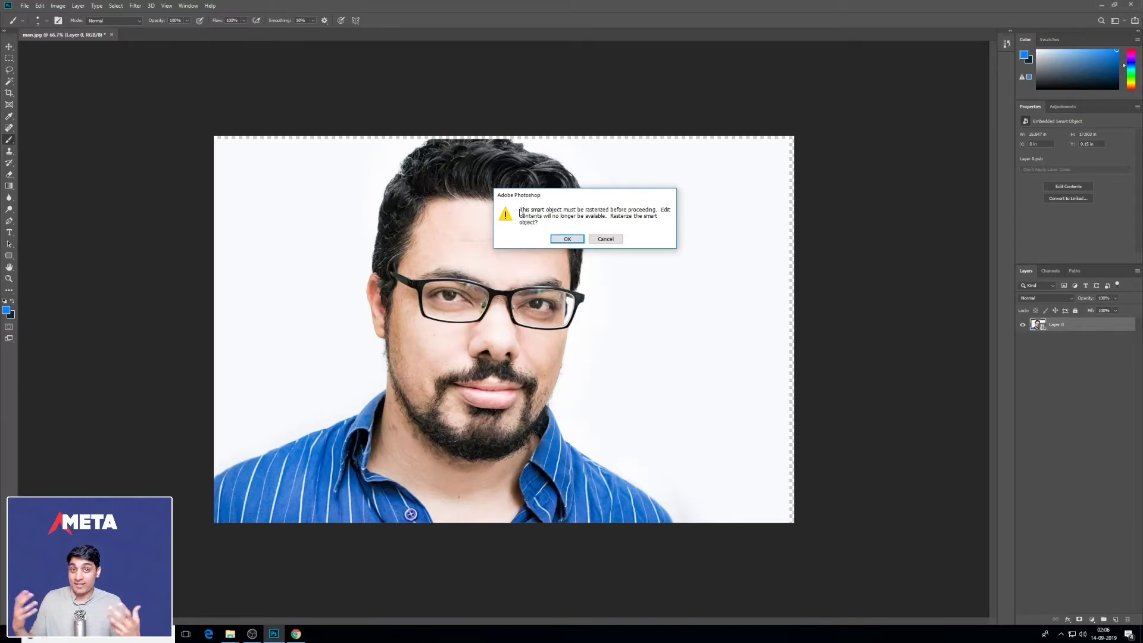
{"action": "left_click", "coordinate": [617, 240]}
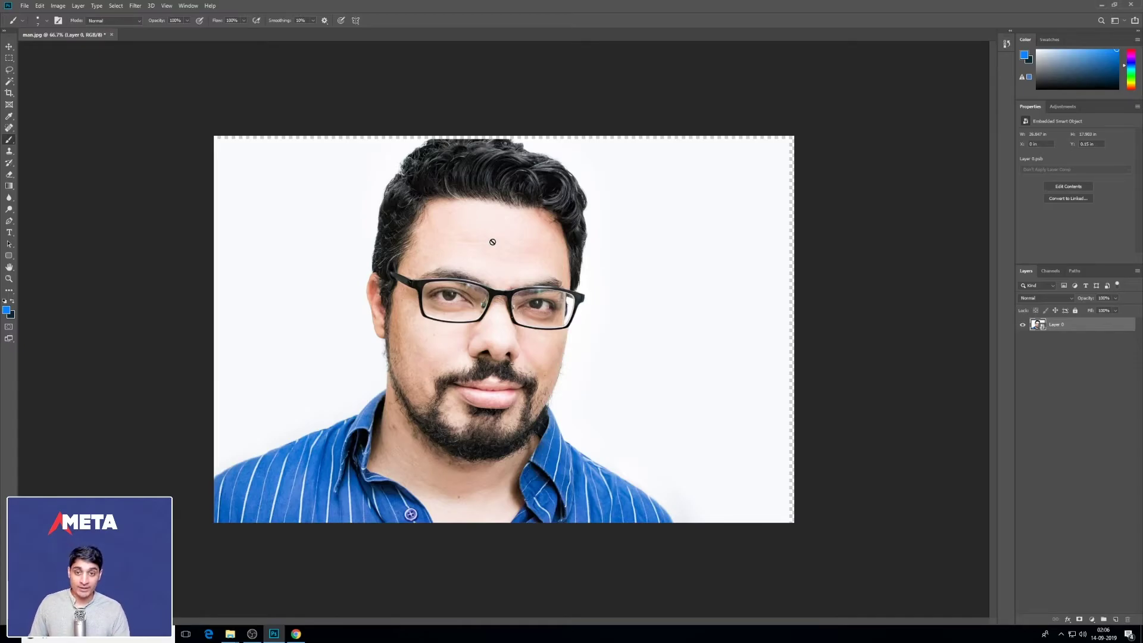
- Rasterize the photo layer and transform it to a small size and back up to most of the canvas
{"action": "right_click", "coordinate": [1061, 328]}
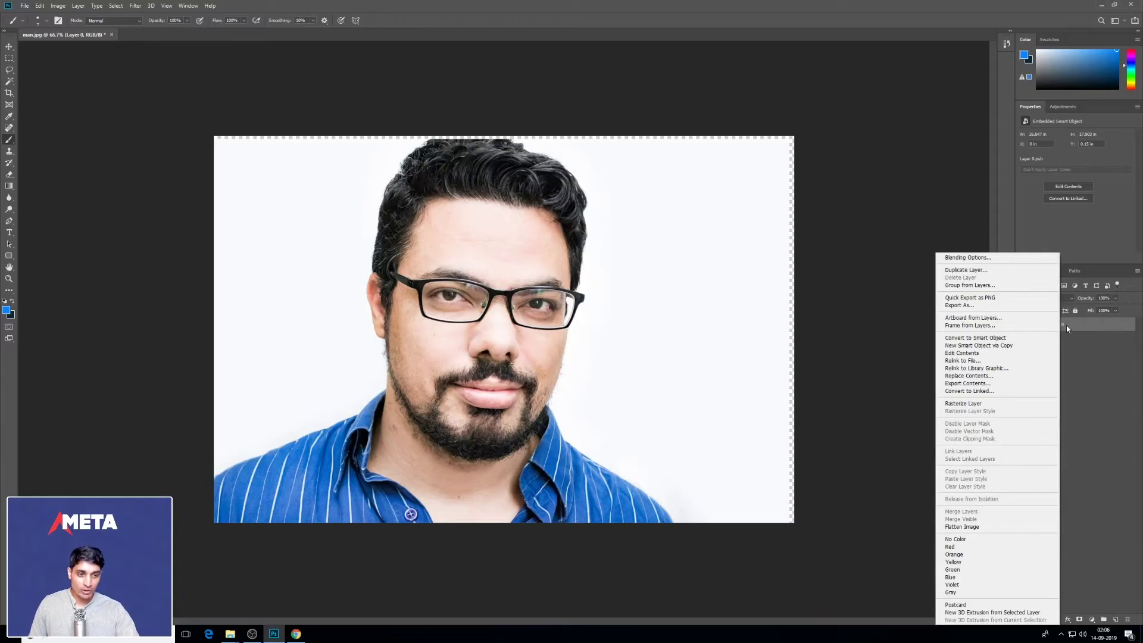
{"action": "left_click", "coordinate": [962, 404]}
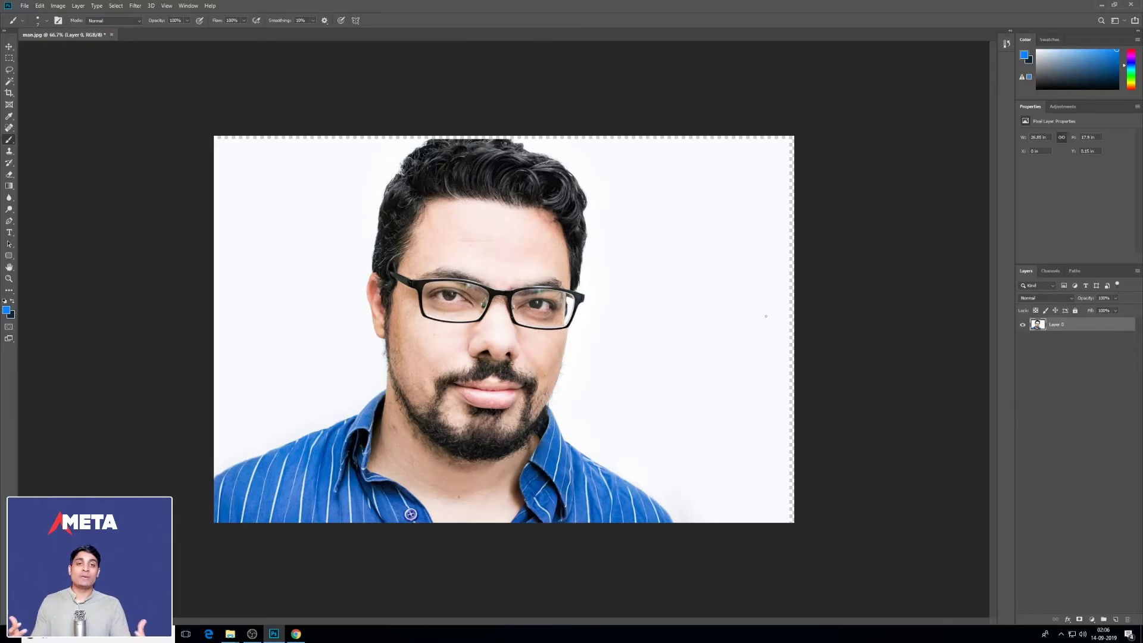
{"action": "key", "text": "ctrl+t"}
{"action": "mouse_move", "coordinate": [793, 136]}
{"action": "left_mouse_down"}
{"action": "mouse_move", "coordinate": [392, 438]}
{"action": "mouse_move", "coordinate": [241, 505]}
{"action": "mouse_move", "coordinate": [755, 161]}
{"action": "left_mouse_up"}
{"action": "key", "text": "Return"}
{"action": "key", "text": "ctrl+t"}
{"action": "key", "text": "Return"}
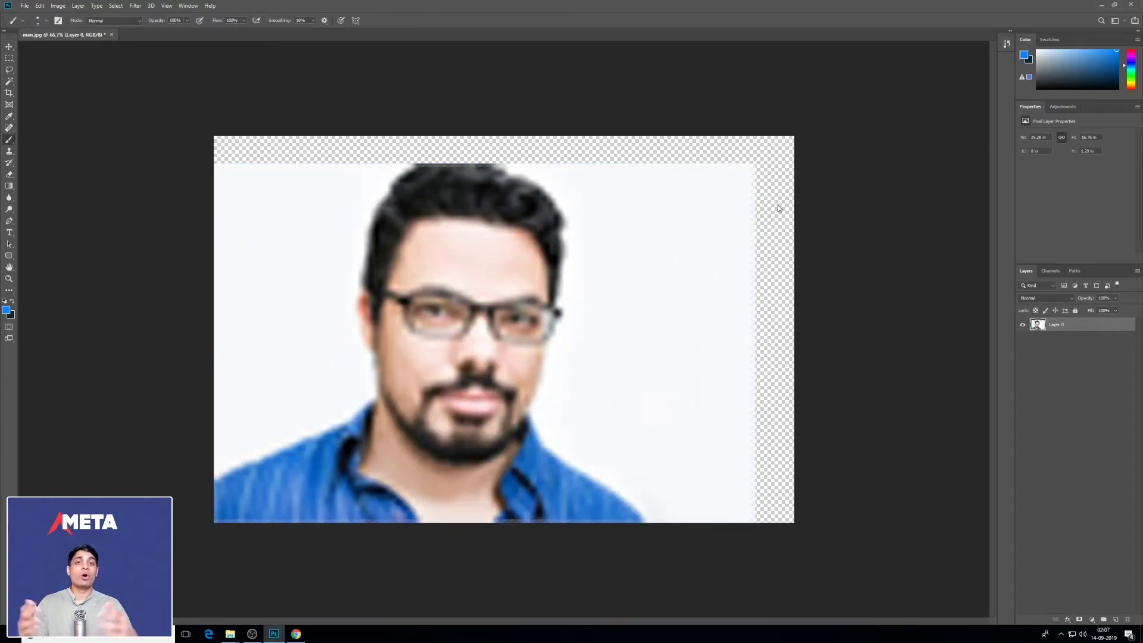
- Undo the scaling and the rasterization of the photo layer
{"action": "key", "text": "ctrl+z"}
{"action": "key", "text": "ctrl+shift+z"}
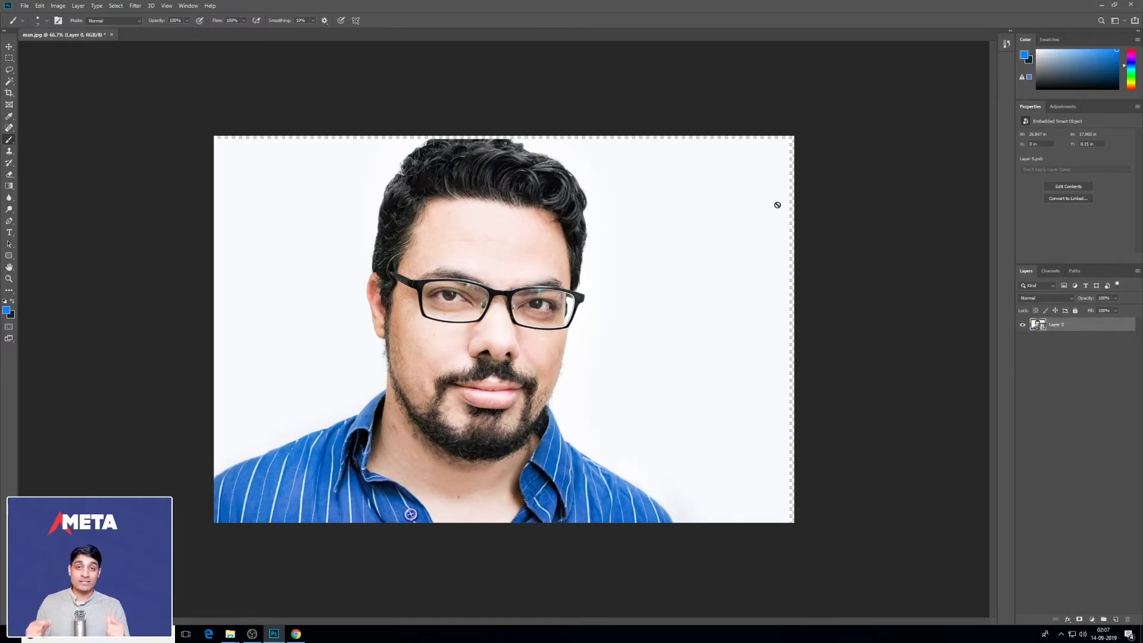
- Rasterize the smart object layer and test a blue brush scribble across the face, undoing the scribble
{"action": "right_click", "coordinate": [1057, 326]}
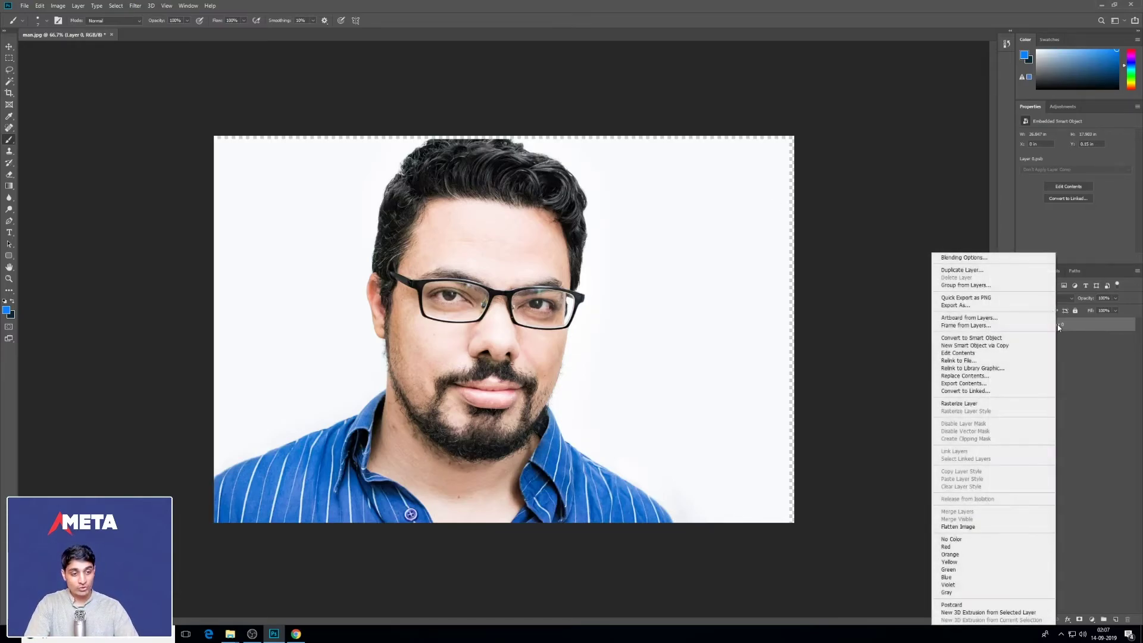
{"action": "left_click", "coordinate": [1012, 403]}
{"action": "mouse_move", "coordinate": [471, 223]}
{"action": "left_mouse_down"}
{"action": "mouse_move", "coordinate": [498, 276]}
{"action": "mouse_move", "coordinate": [505, 335]}
{"action": "mouse_move", "coordinate": [543, 232]}
{"action": "mouse_move", "coordinate": [458, 317]}
{"action": "mouse_move", "coordinate": [533, 449]}
{"action": "mouse_move", "coordinate": [448, 314]}
{"action": "mouse_move", "coordinate": [518, 169]}
{"action": "mouse_move", "coordinate": [510, 323]}
{"action": "mouse_move", "coordinate": [558, 433]}
{"action": "mouse_move", "coordinate": [453, 344]}
{"action": "mouse_move", "coordinate": [552, 219]}
{"action": "mouse_move", "coordinate": [537, 166]}
{"action": "left_mouse_up"}
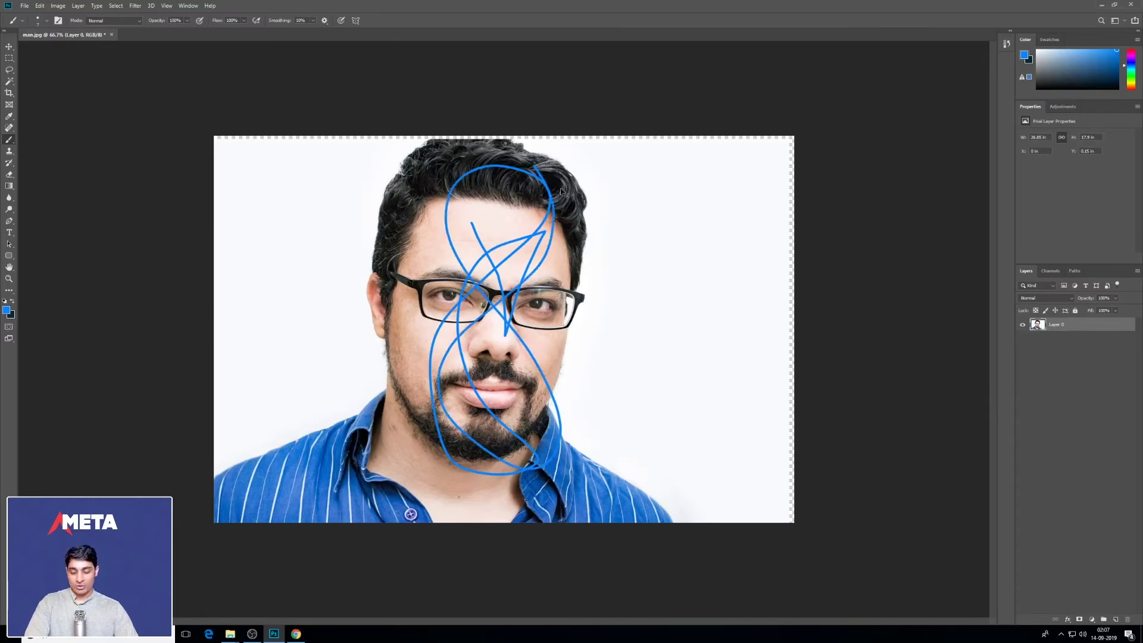
{"action": "key", "text": "ctrl+z"}
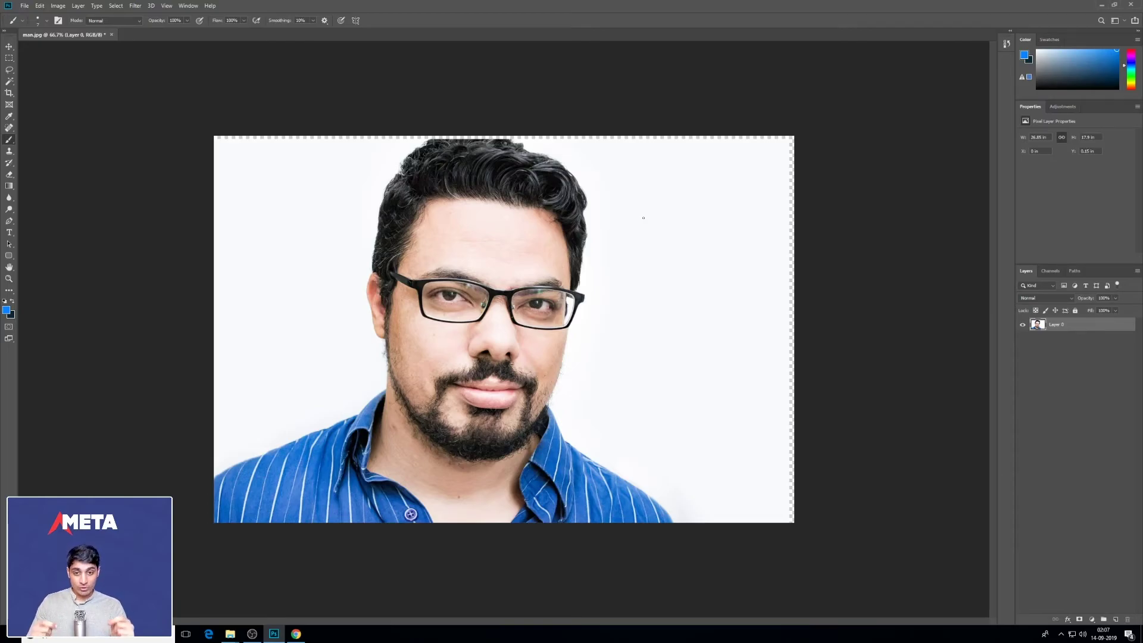
- Add a new empty layer with default settings above the photo layer
{"action": "left_click", "coordinate": [78, 5]}
{"action": "mouse_move", "coordinate": [89, 16]}
{"action": "left_click", "coordinate": [182, 16]}
{"action": "key", "text": "Return"}
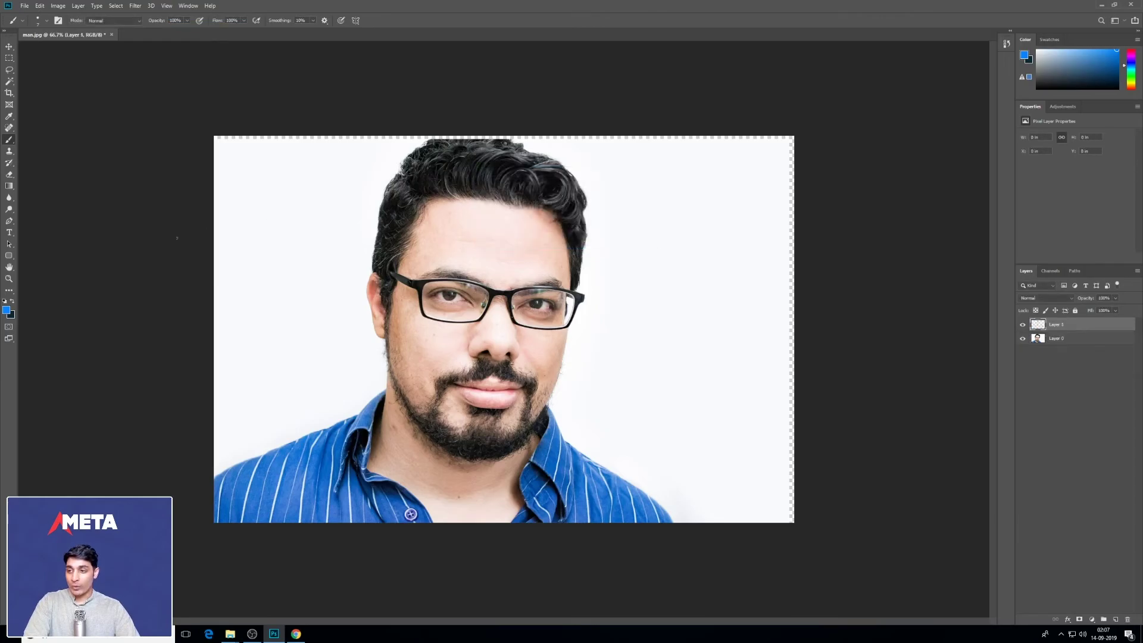
- Draw a blue rectangle shape about 472 × 256 px in the white area beside the man's hair, near the canvas's upper-left corner
{"action": "left_click", "coordinate": [12, 259]}
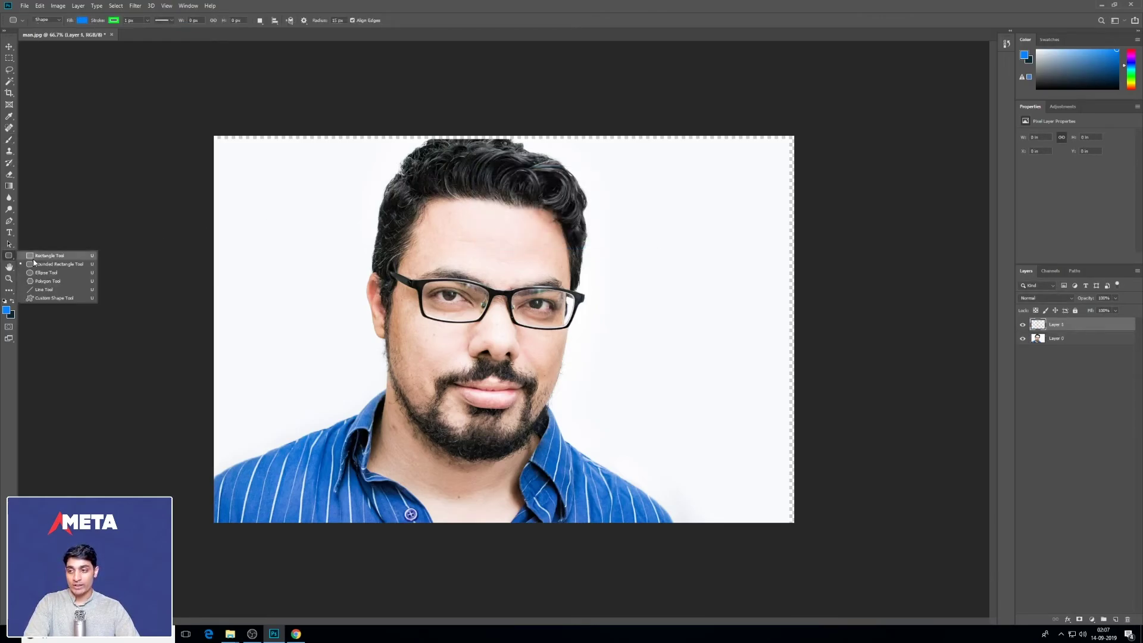
{"action": "left_click", "coordinate": [48, 255]}
{"action": "left_click_drag", "start_coordinate": [240, 175], "coordinate": [381, 252]}
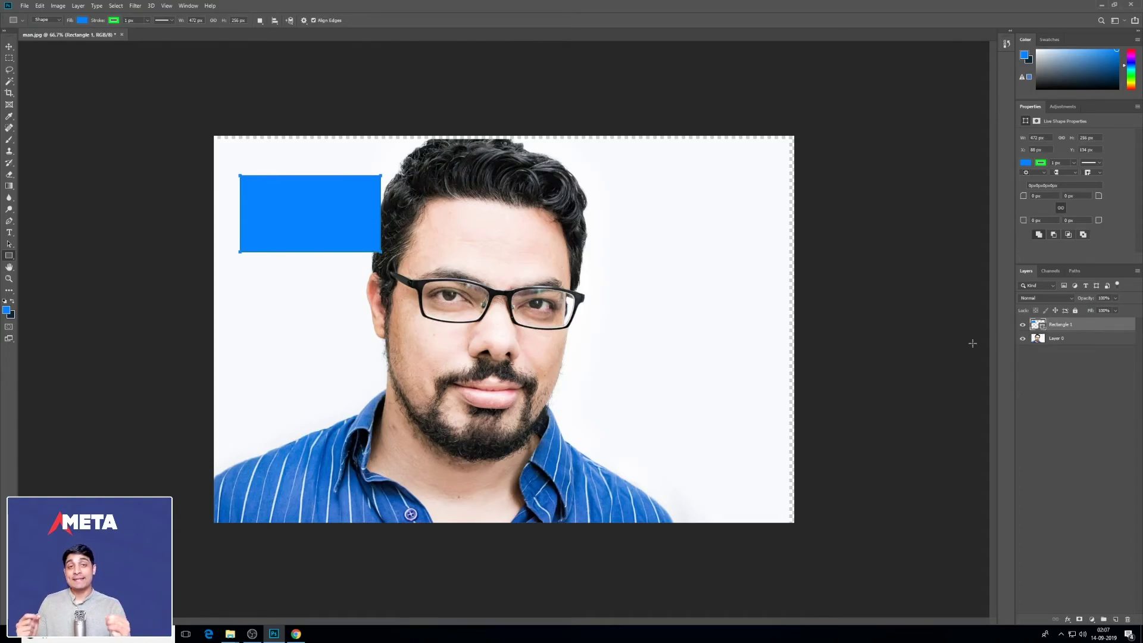
{"action": "key", "text": "Return"}
- Scale the blue rectangle shape down to about 117 px wide, keeping its upper-left corner in place
{"action": "left_click", "coordinate": [8, 46]}
{"action": "key", "text": "ctrl+t"}
{"action": "left_click_drag", "start_coordinate": [380, 250], "coordinate": [272, 189]}
{"action": "key", "text": "Return"}
{"action": "key", "text": "ctrl+t"}
{"action": "key", "text": "Return"}
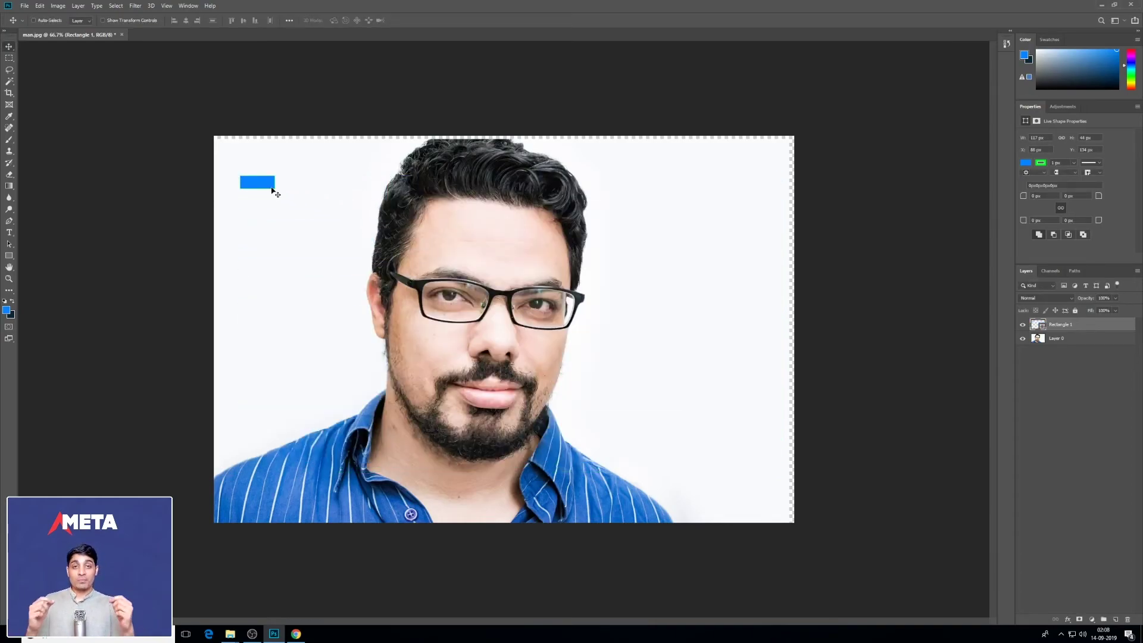
- Add a blue text line below the rectangle reading "HI I AM" followed by the presenter's first name
{"action": "left_click", "coordinate": [9, 232]}
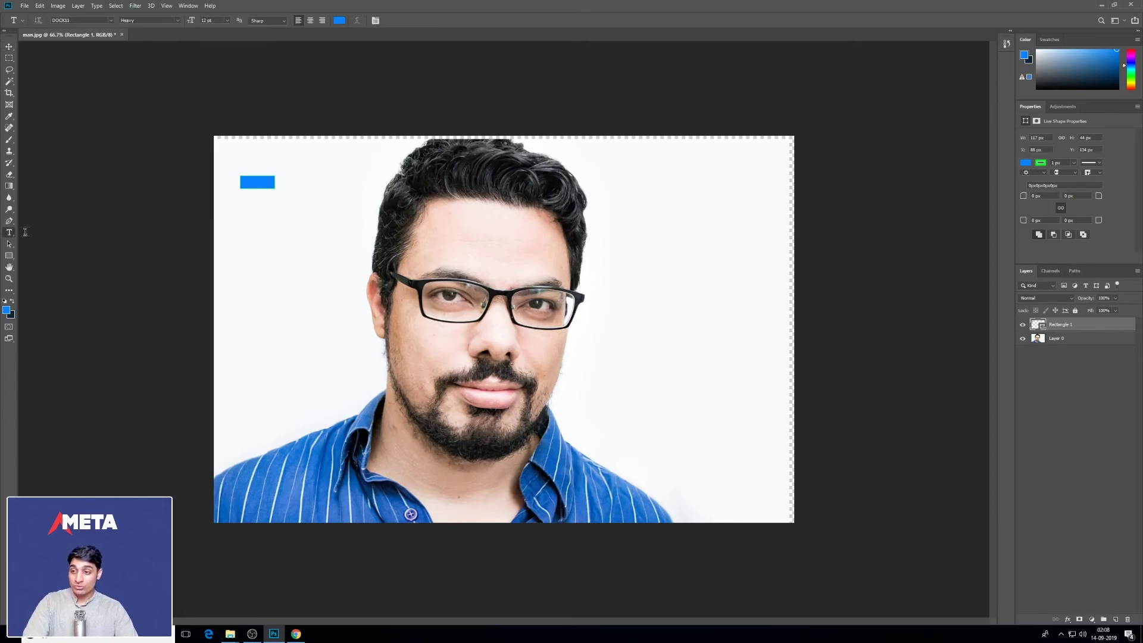
{"action": "left_click", "coordinate": [246, 237]}
{"action": "key", "text": "BackSpace"}
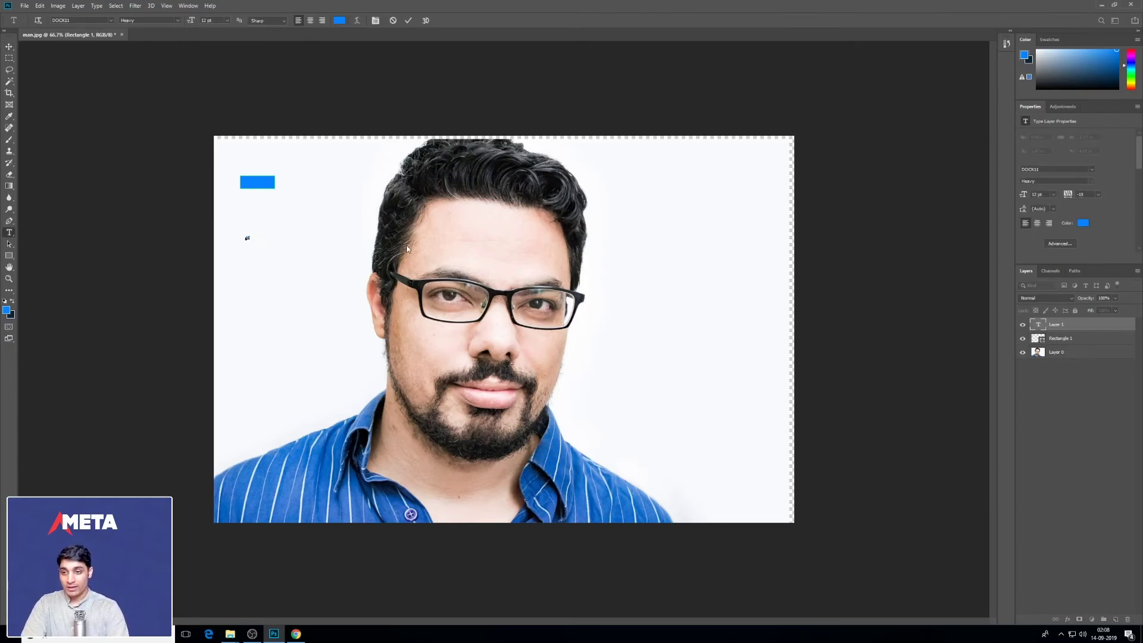
{"action": "type", "text": "HI I AM VARUN"}
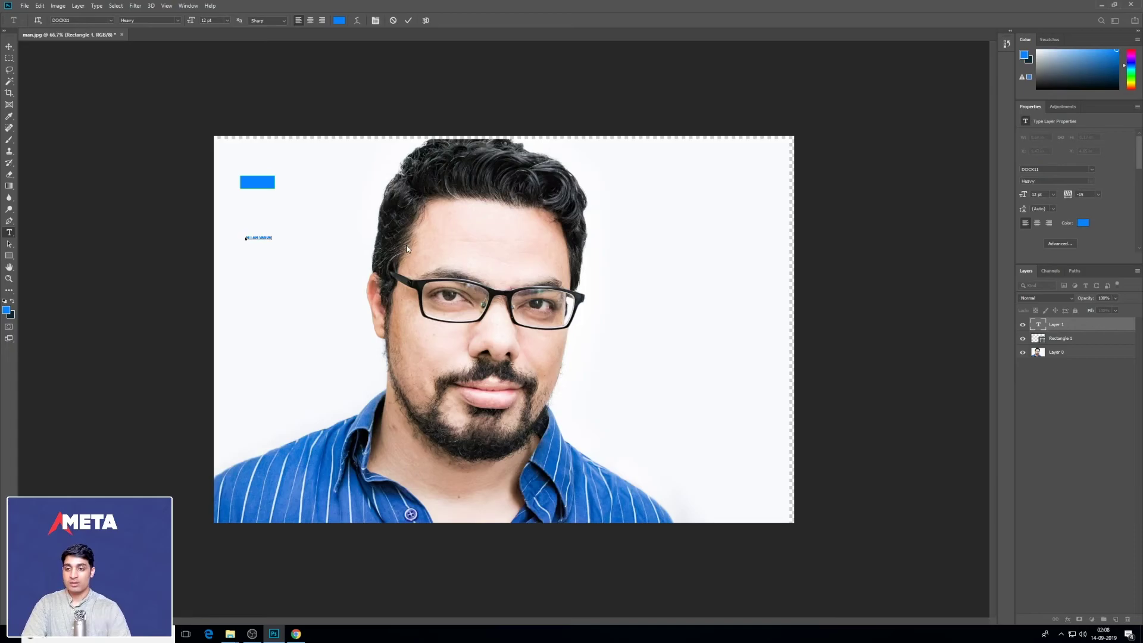
{"action": "left_click", "coordinate": [9, 46]}
- Enlarge the text until it spans the face, and scale it back down to about 23 pt
{"action": "key", "text": "ctrl+t"}
{"action": "left_click_drag", "start_coordinate": [272, 240], "coordinate": [638, 401]}
{"action": "key", "text": "Return"}
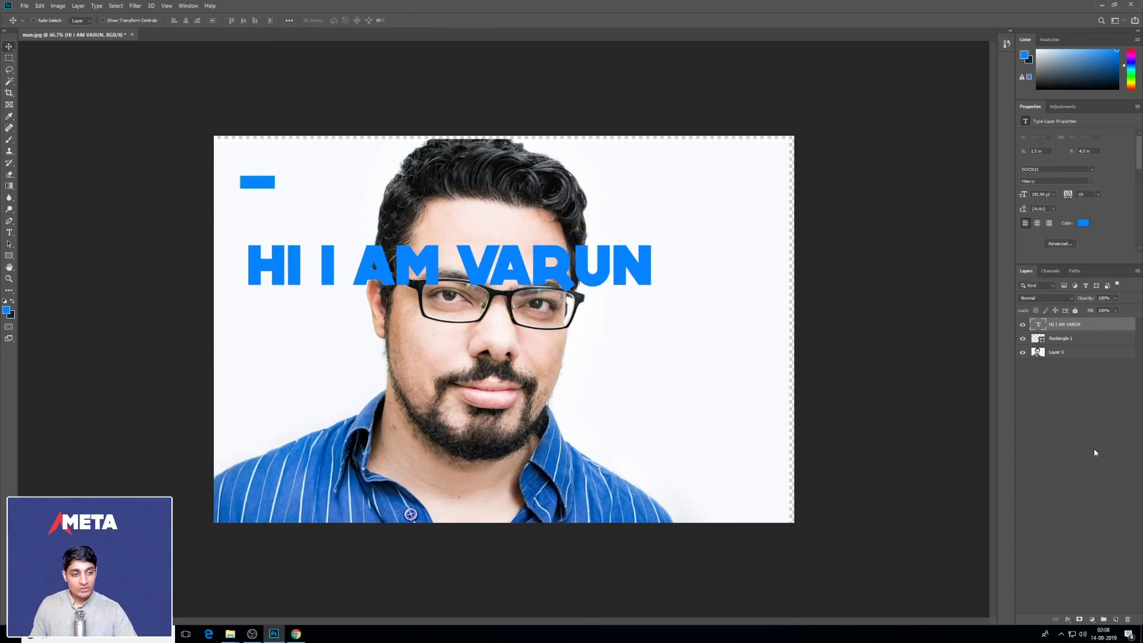
{"action": "key", "text": "ctrl+t"}
{"action": "left_click_drag", "start_coordinate": [653, 293], "coordinate": [299, 241]}
{"action": "key", "text": "Return"}
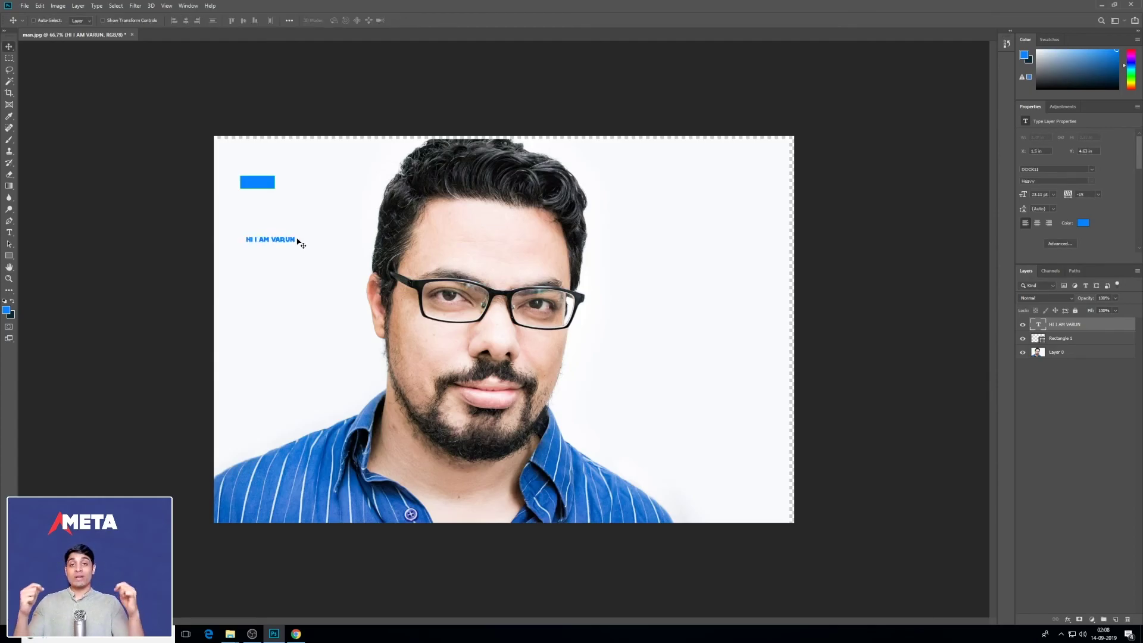
- Rasterize the text layer and the rectangle shape layer
{"action": "right_click", "coordinate": [1065, 328]}
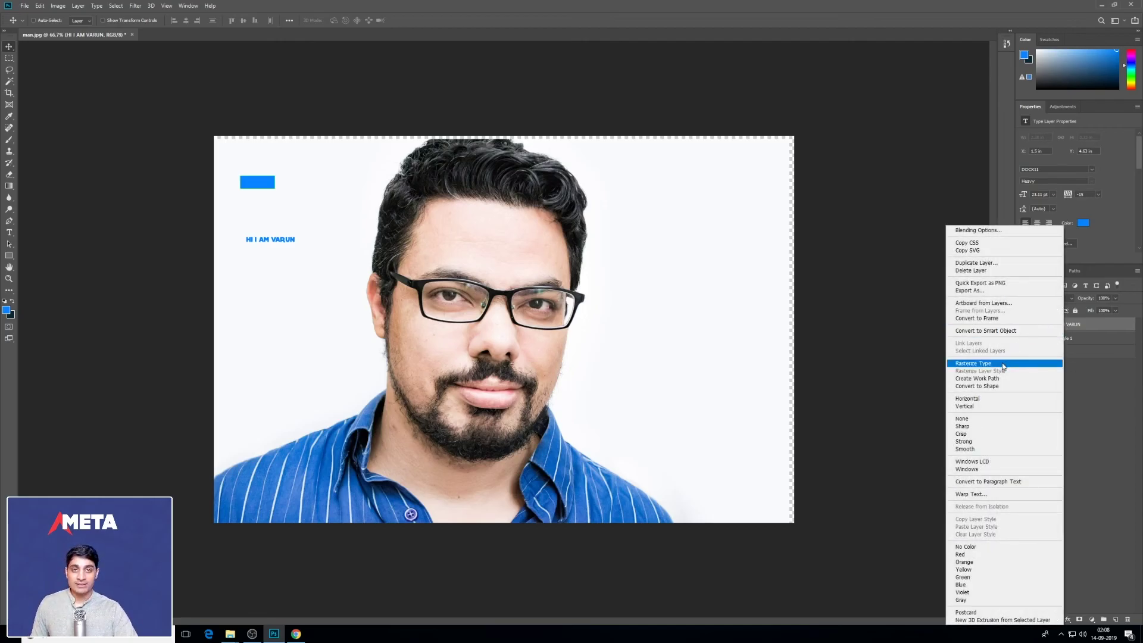
{"action": "left_click", "coordinate": [1003, 363]}
{"action": "left_click", "coordinate": [1069, 339]}
{"action": "right_click", "coordinate": [1070, 340]}
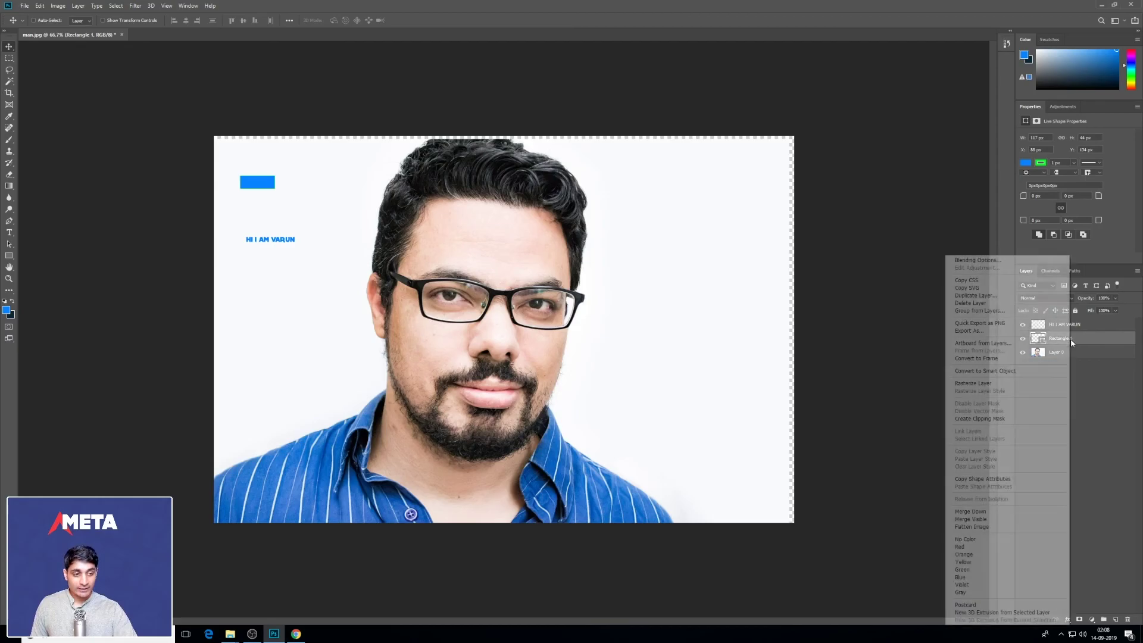
{"action": "left_click", "coordinate": [990, 385]}
- Move the rasterized rectangle to the white area right of the man's head and scribble over it with a black brush
{"action": "mouse_move", "coordinate": [258, 176]}
{"action": "left_mouse_down"}
{"action": "mouse_move", "coordinate": [454, 224]}
{"action": "mouse_move", "coordinate": [649, 229]}
{"action": "mouse_move", "coordinate": [643, 216]}
{"action": "left_mouse_up"}
{"action": "left_click", "coordinate": [9, 140]}
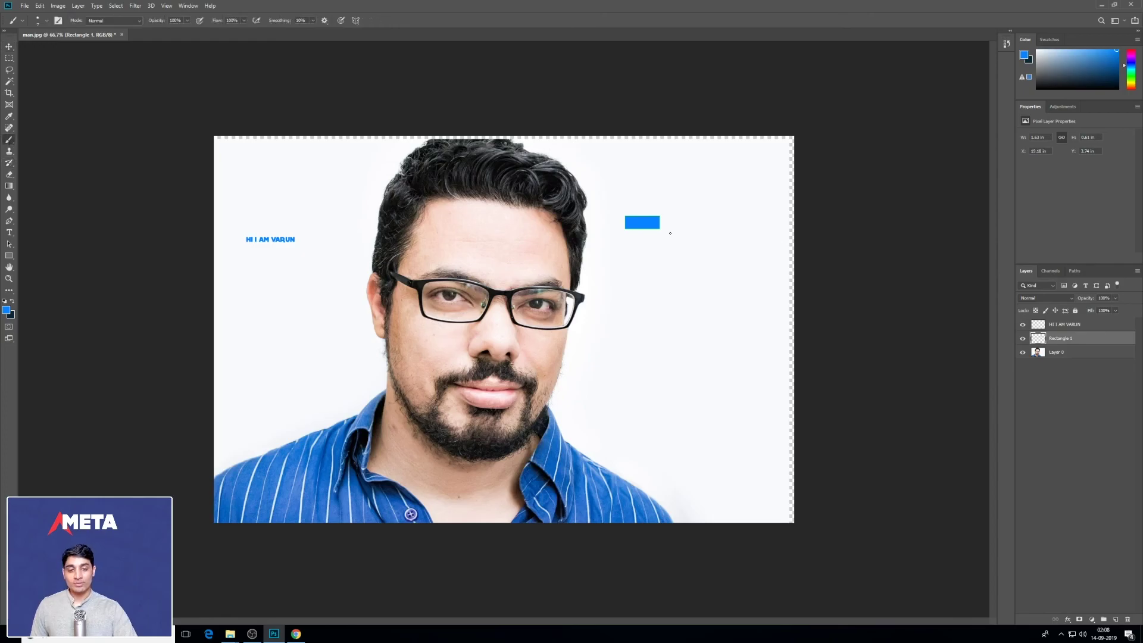
{"action": "left_click", "coordinate": [12, 301]}
{"action": "mouse_move", "coordinate": [636, 219]}
{"action": "left_mouse_down"}
{"action": "mouse_move", "coordinate": [651, 216]}
{"action": "mouse_move", "coordinate": [625, 224]}
{"action": "mouse_move", "coordinate": [637, 225]}
{"action": "left_mouse_up"}
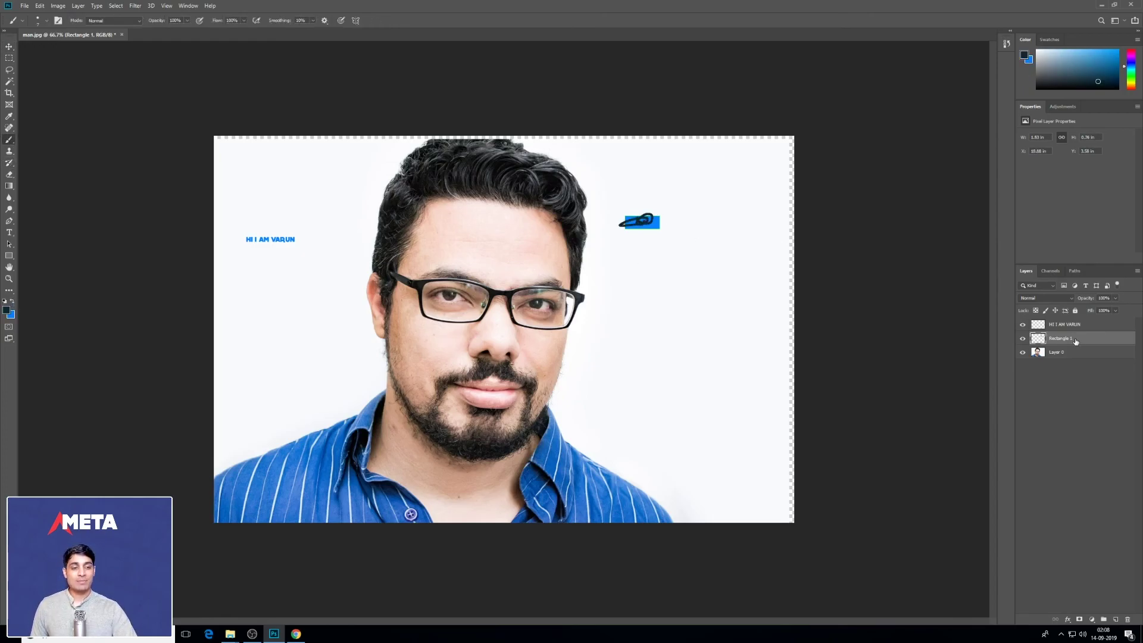